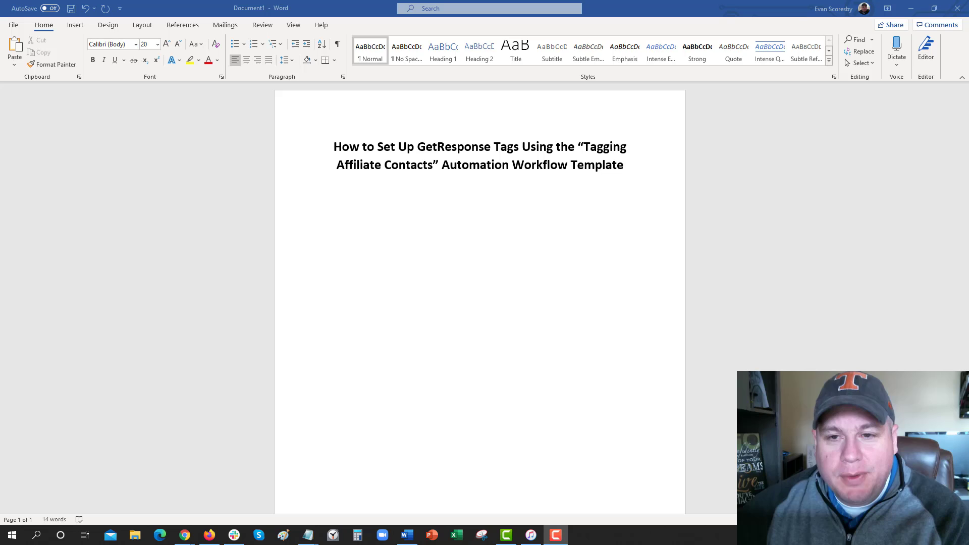
# Leave Word for the GetResponse dashboard and go to its Automation section
pyautogui.click(90, 420)
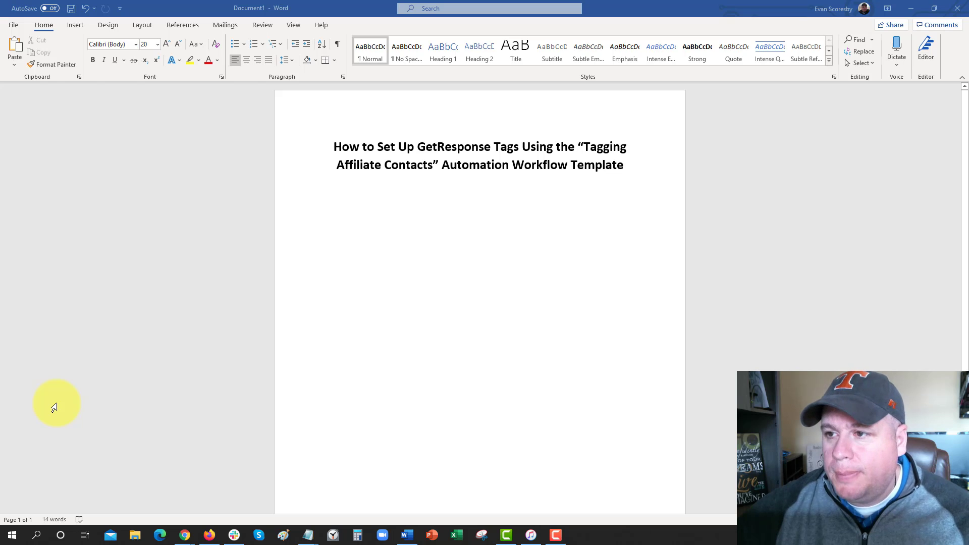
pyautogui.hotkey('alt', 'Tab')
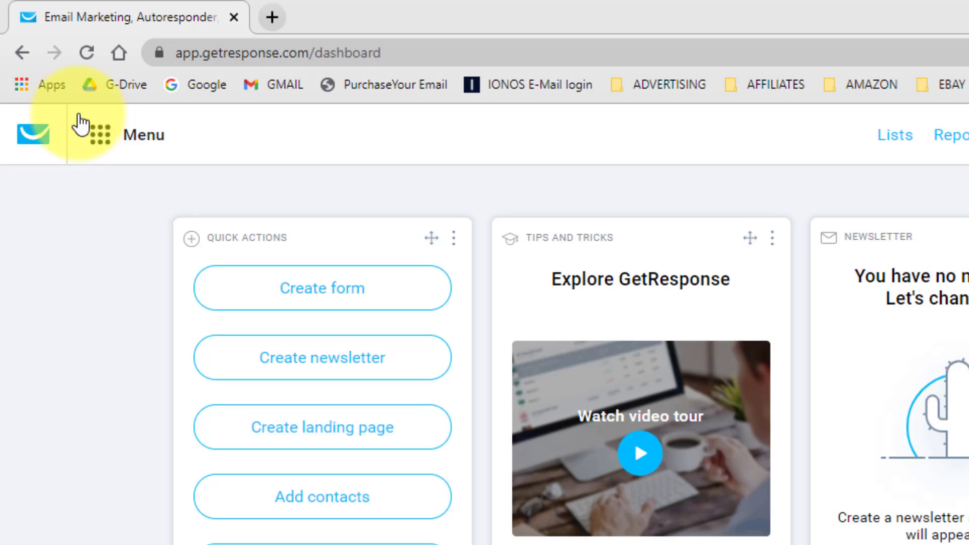
pyautogui.click(142, 147)
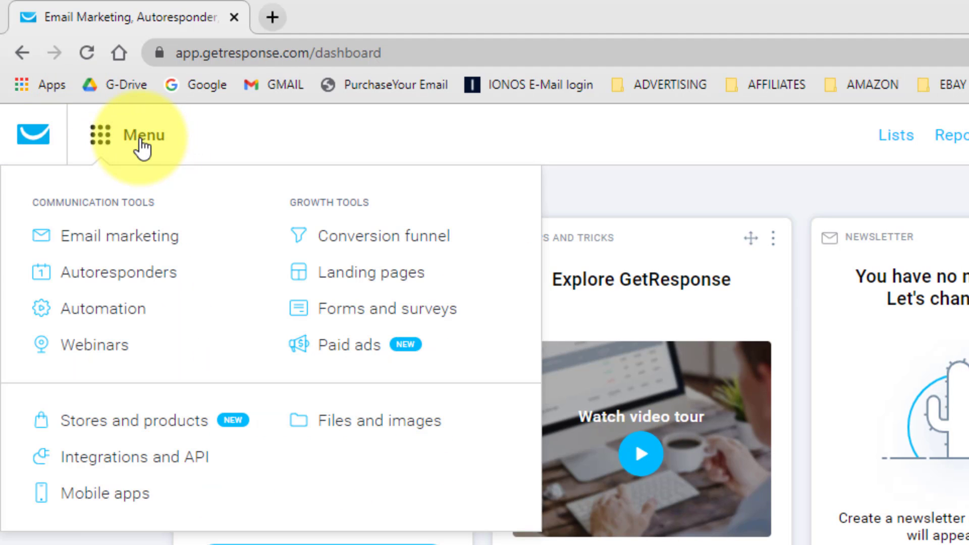
pyautogui.click(109, 317)
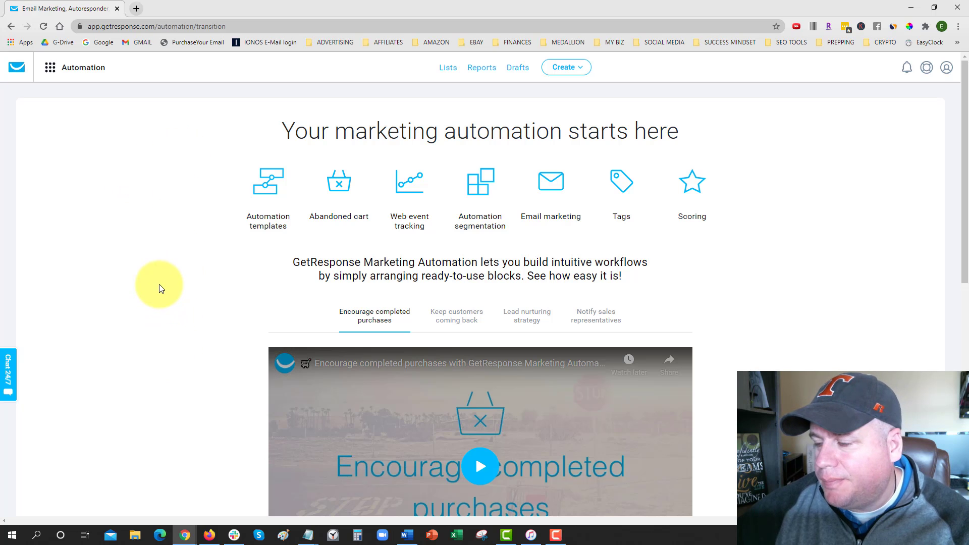
# Scroll down the Automation intro page to the 'Start your first workflow' button
pyautogui.scroll(-2, 159, 286)
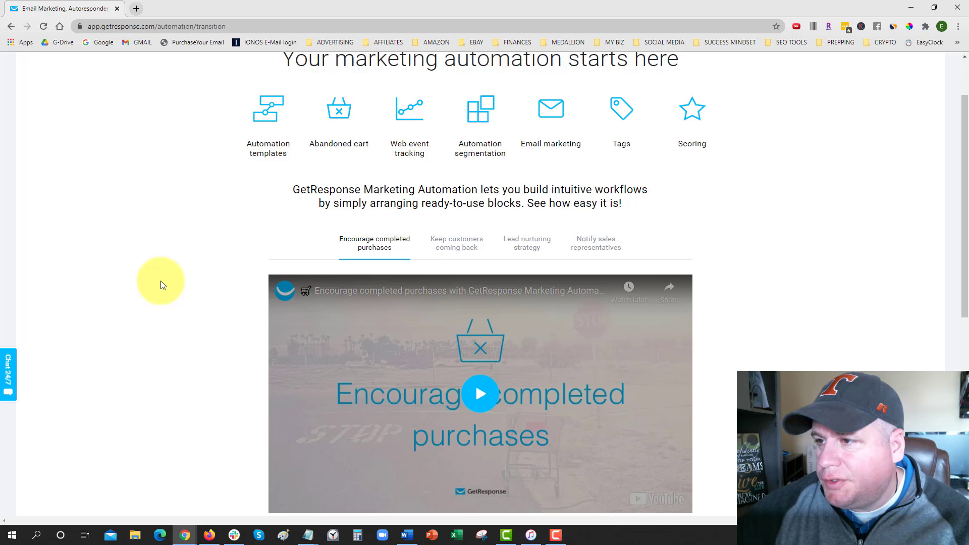
pyautogui.scroll(2, 161, 285)
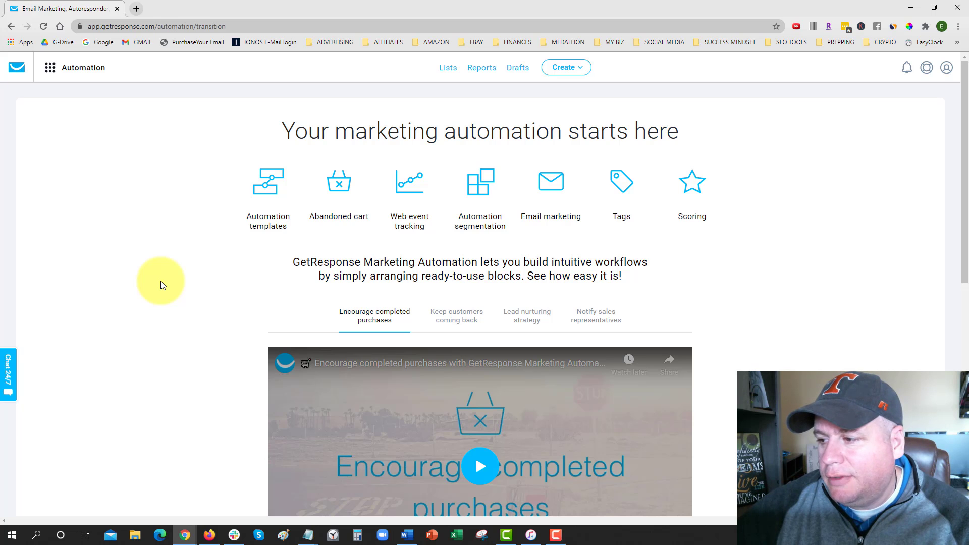
pyautogui.scroll(-1, 160, 281)
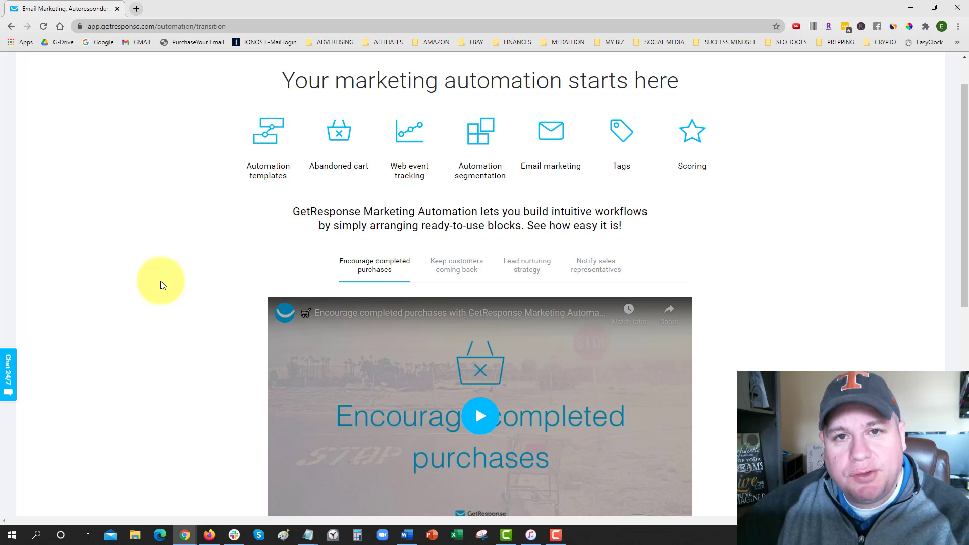
pyautogui.scroll(-2, 161, 284)
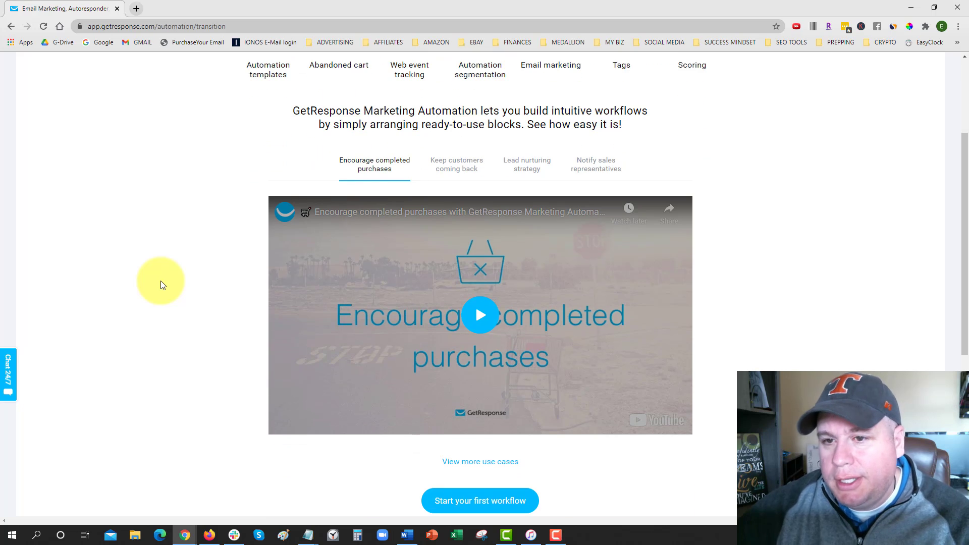
pyautogui.scroll(-2, 157, 281)
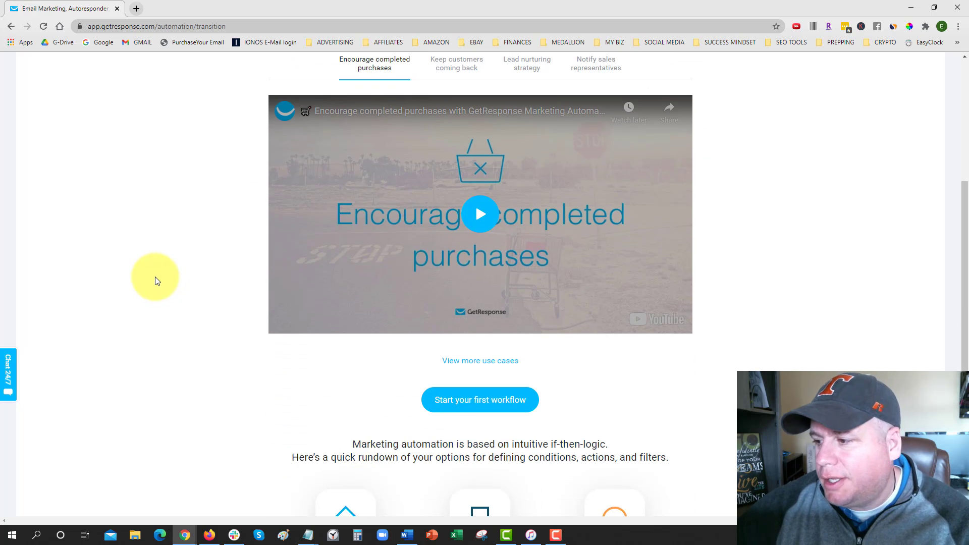
# Start a first workflow using the Affiliate marketing 'Tagging affiliate contacts' template
pyautogui.click(465, 404)
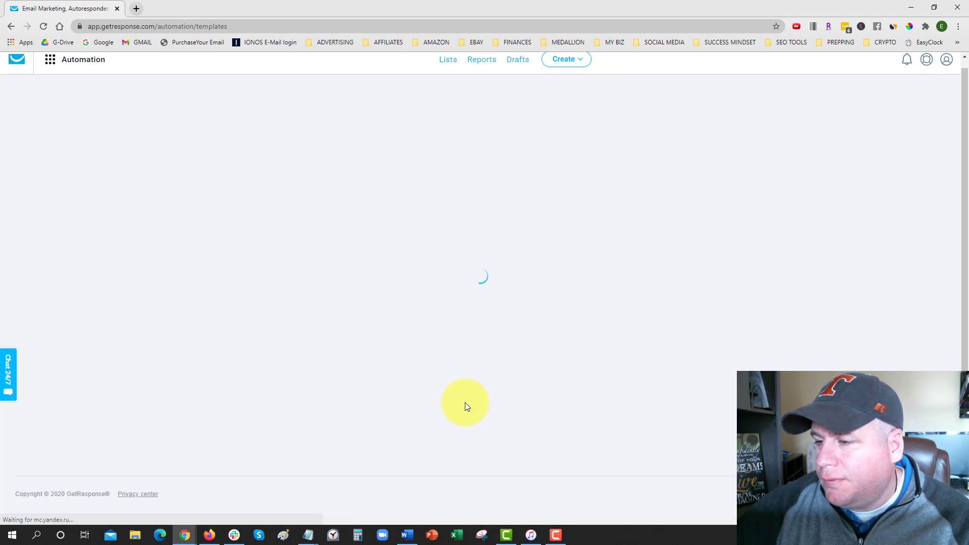
pyautogui.scroll(-4, 256, 209)
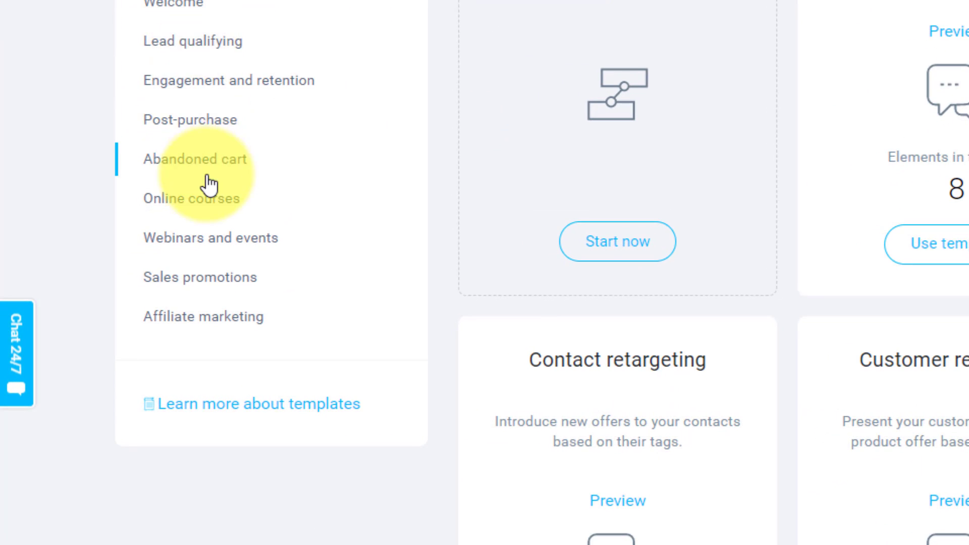
pyautogui.click(178, 323)
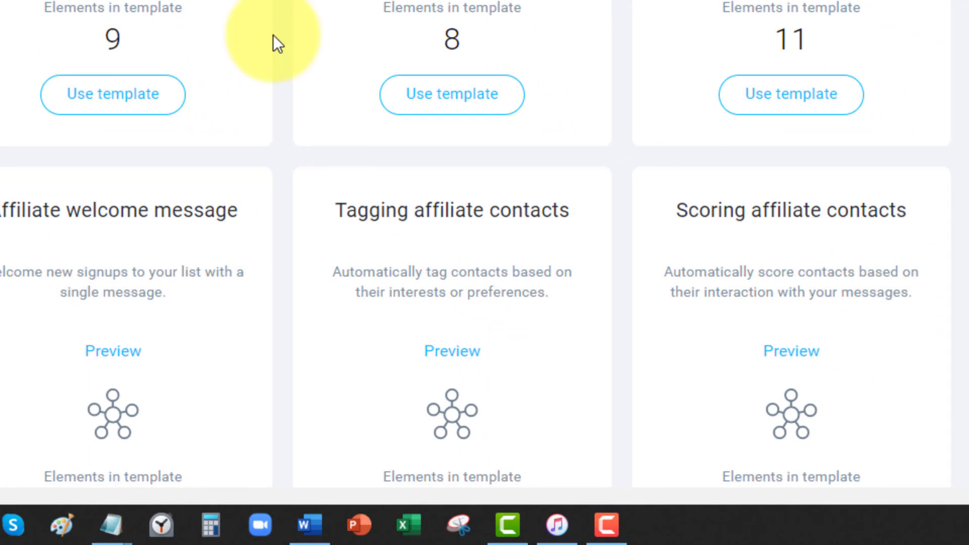
pyautogui.scroll(-4, 480, 35)
pyautogui.moveTo(335, 10); pyautogui.dragTo(576, 17)
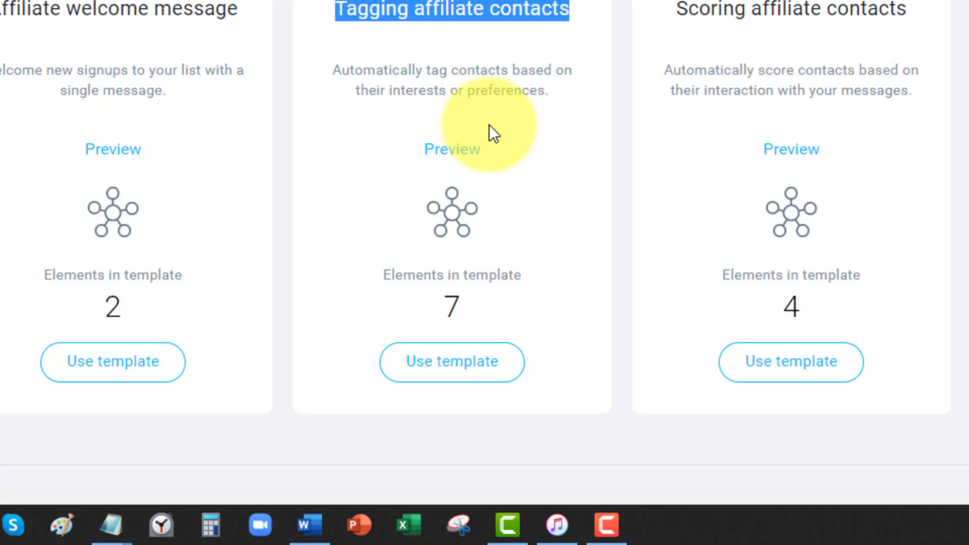
pyautogui.click(447, 382)
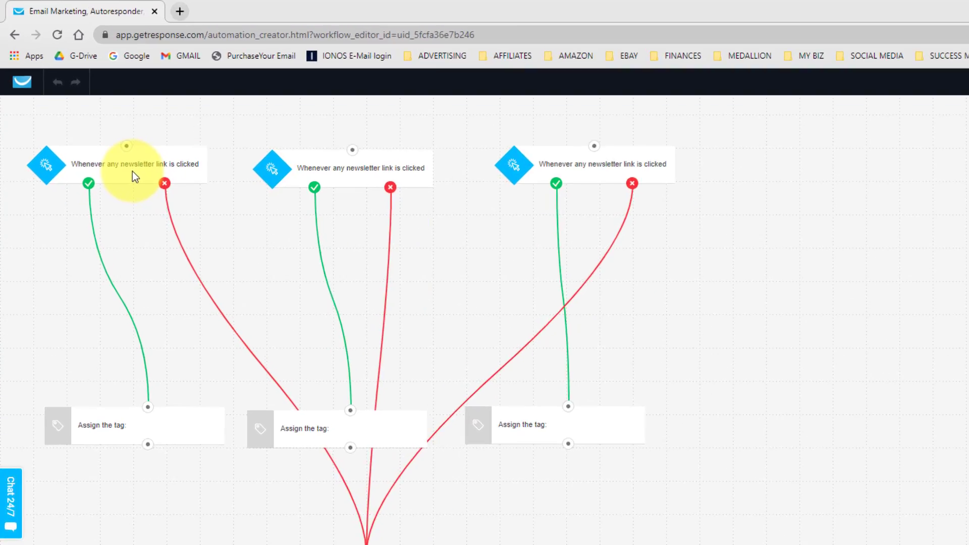
# Switch the second 'Link was clicked' condition to track Autoresponder link clicks
pyautogui.click(141, 117)
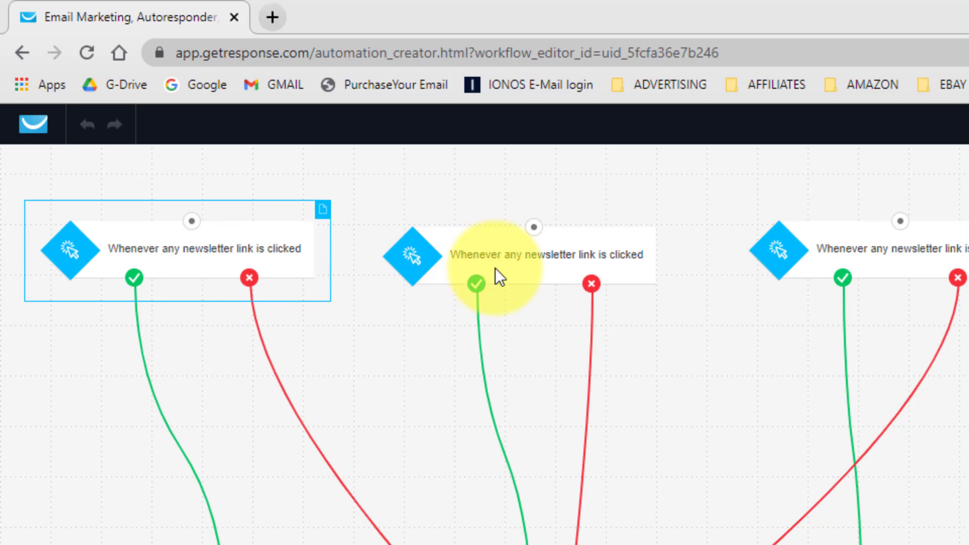
pyautogui.click(514, 263)
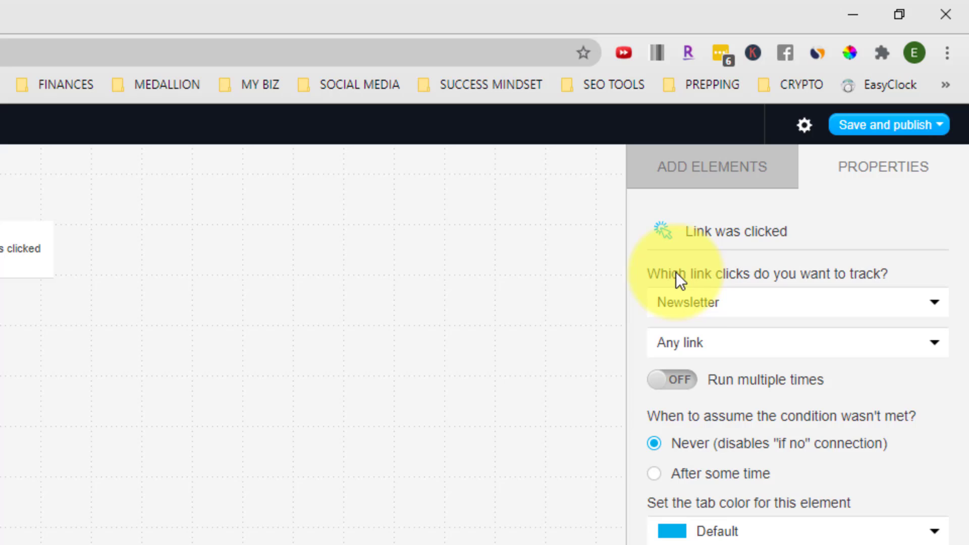
pyautogui.click(684, 313)
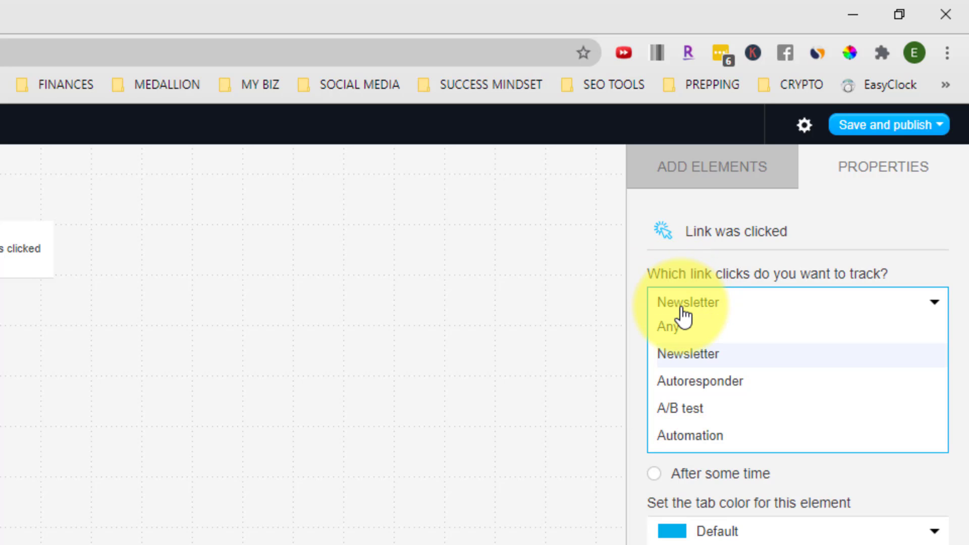
pyautogui.click(699, 391)
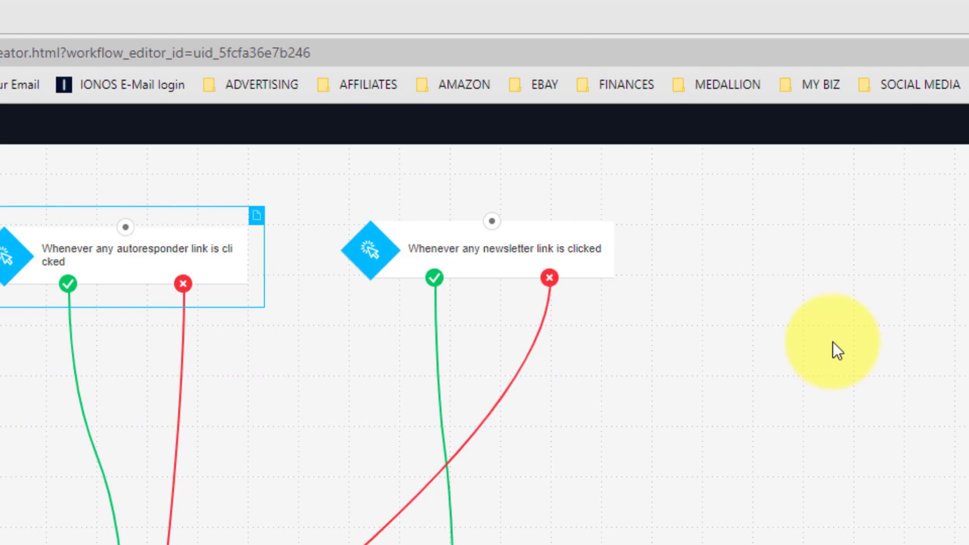
# Set the third 'Link was clicked' condition to track Automation message link clicks
pyautogui.click(572, 247)
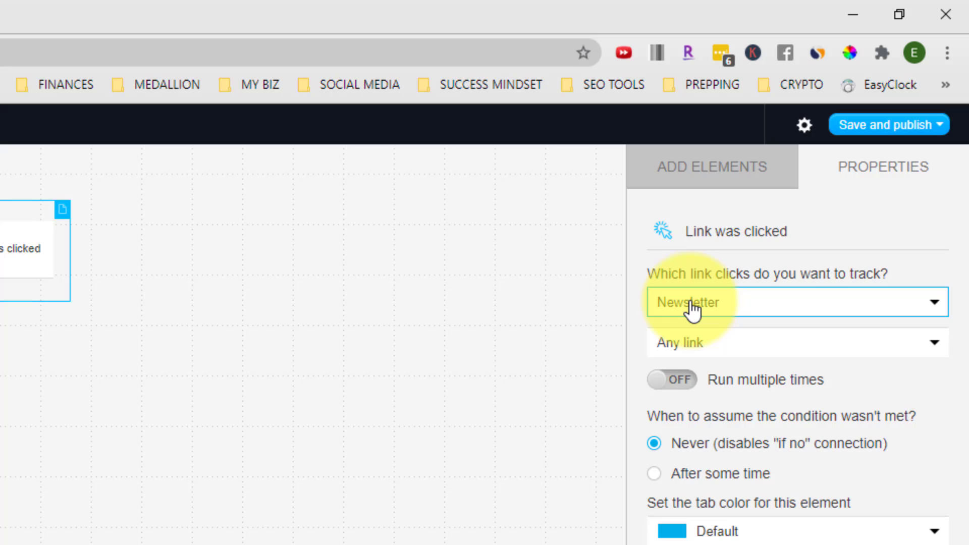
pyautogui.click(766, 304)
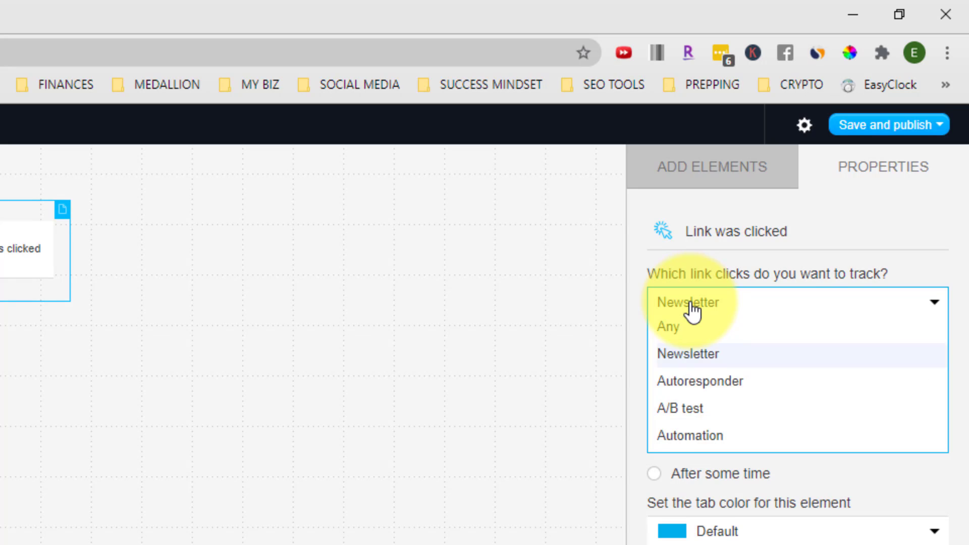
pyautogui.click(697, 437)
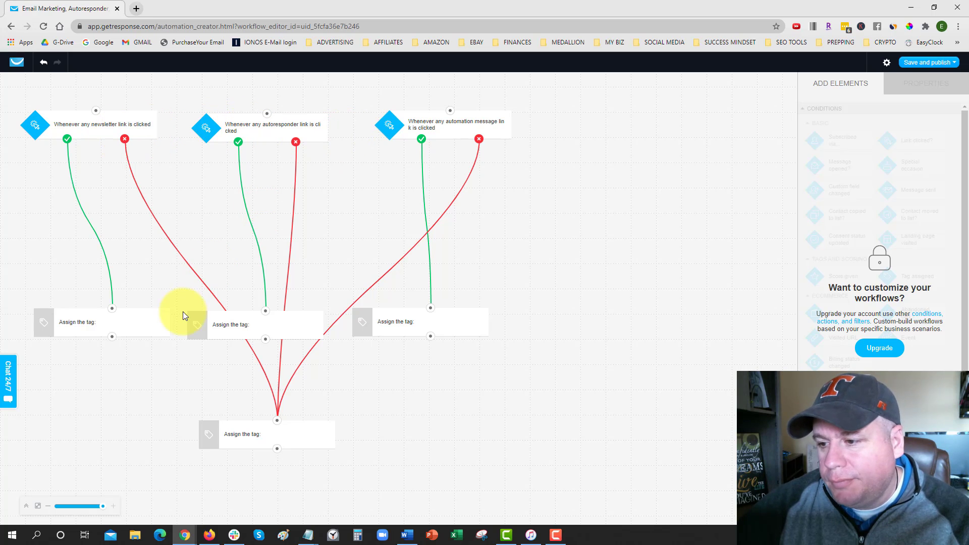
# Create the clicked_link tag and assign it in the first tag step under the newsletter condition
pyautogui.click(95, 326)
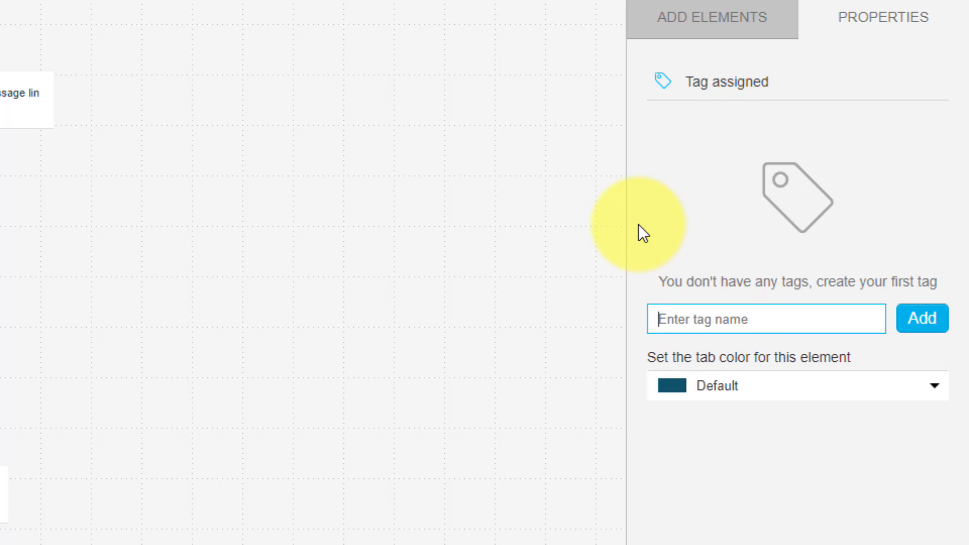
pyautogui.write('c')
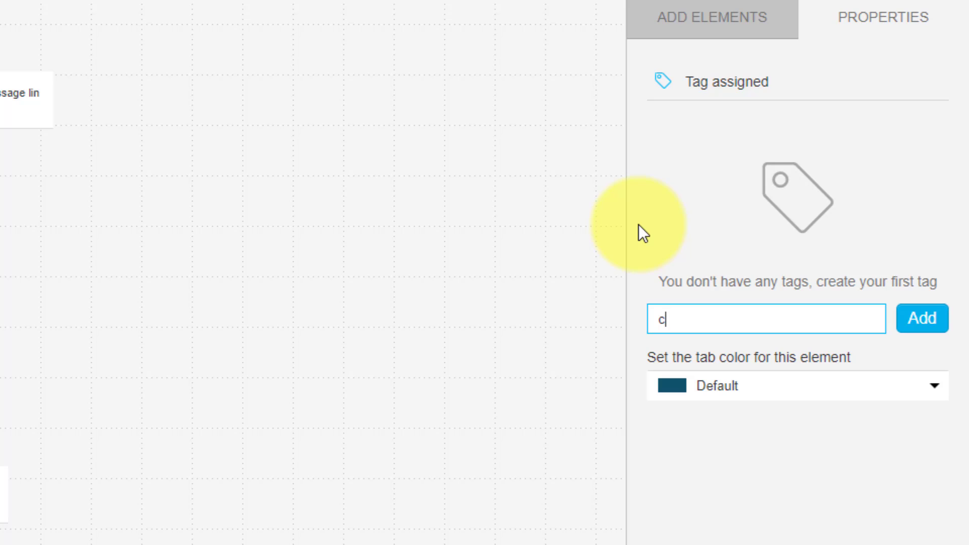
pyautogui.write('licked_link')
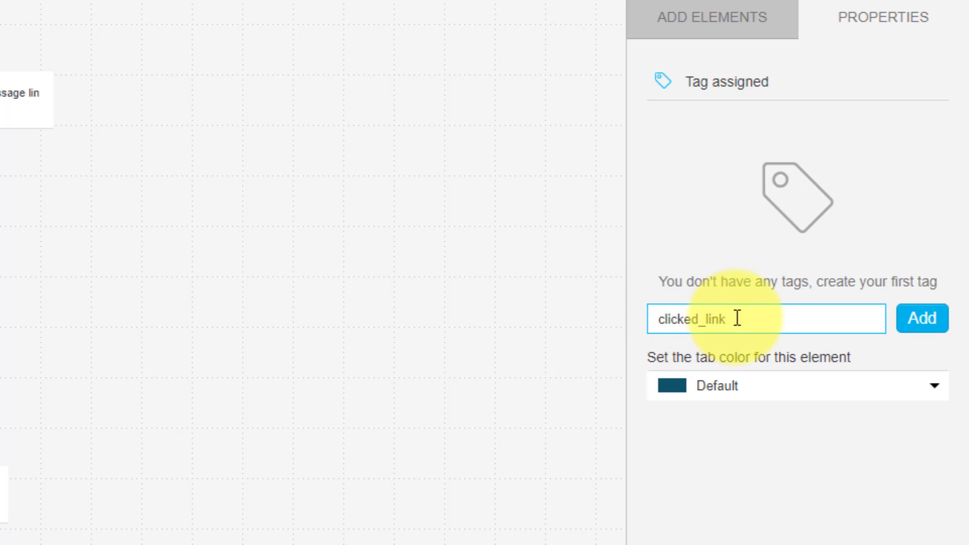
pyautogui.moveTo(734, 319); pyautogui.dragTo(644, 321)
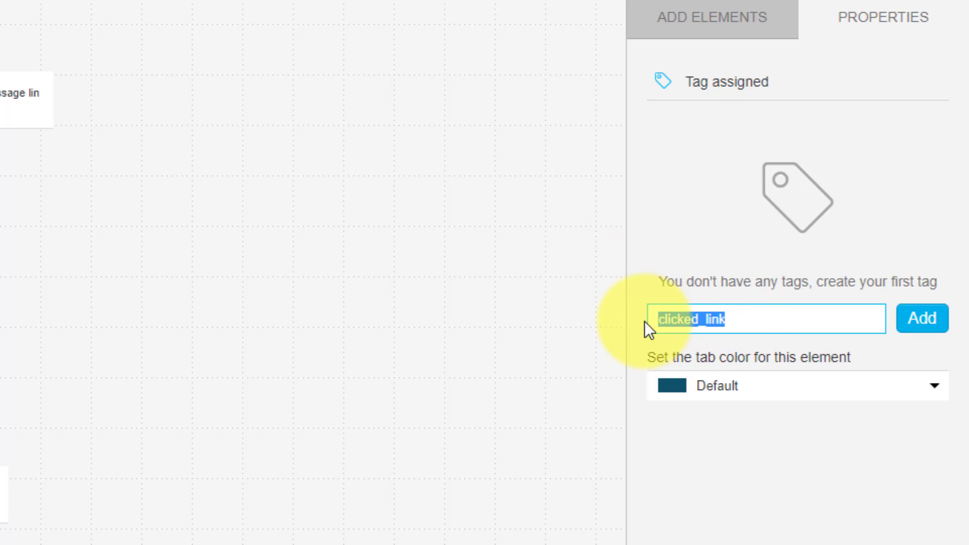
pyautogui.click(731, 319)
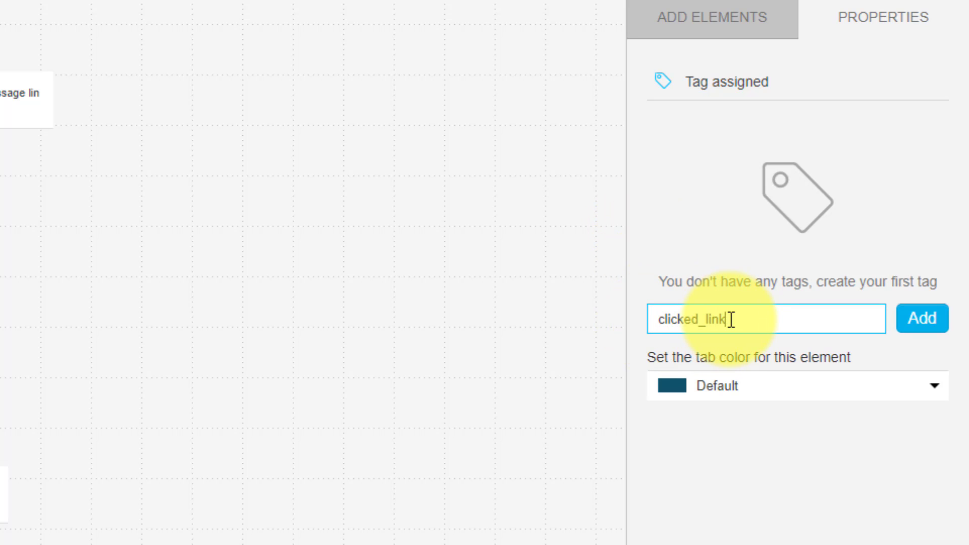
pyautogui.click(928, 324)
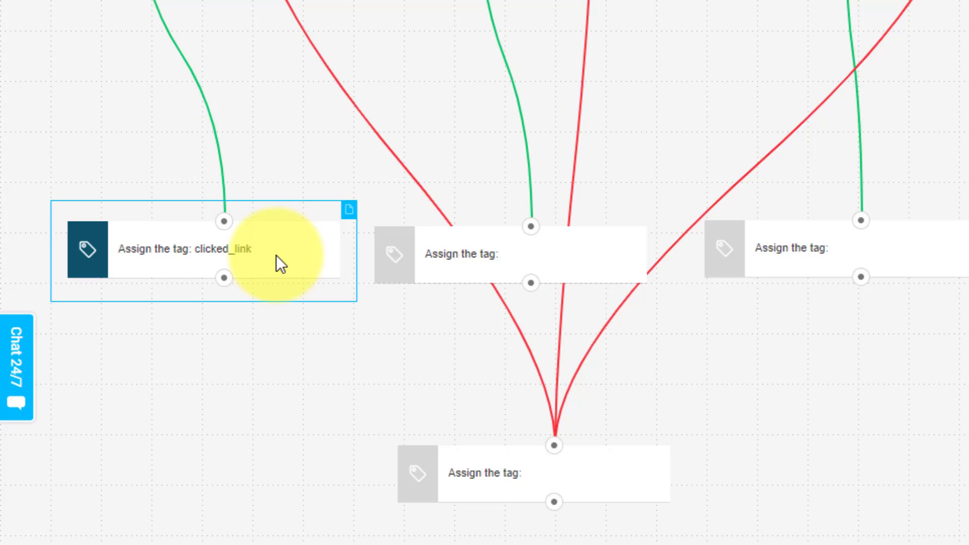
pyautogui.click(462, 267)
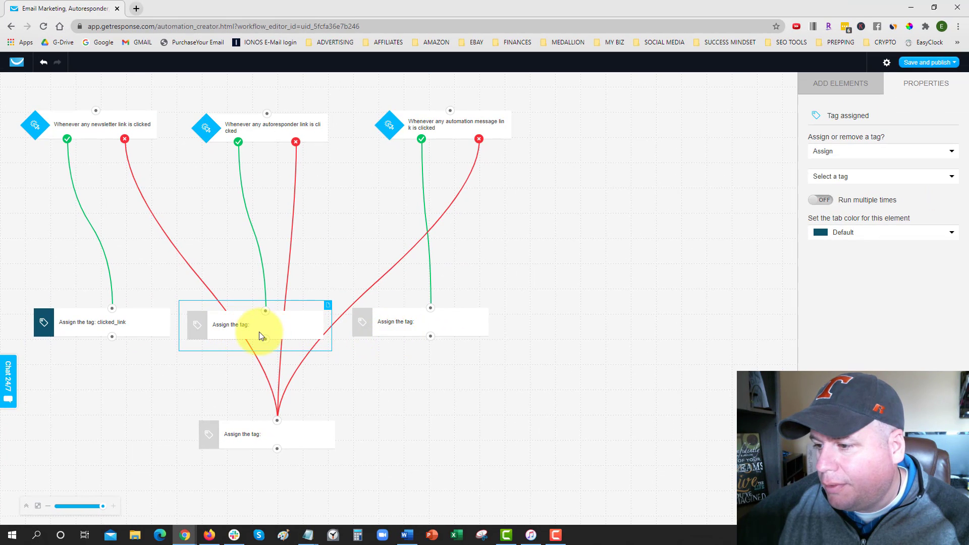
# Assign clicked_link in the middle and right tag steps as well
pyautogui.click(235, 322)
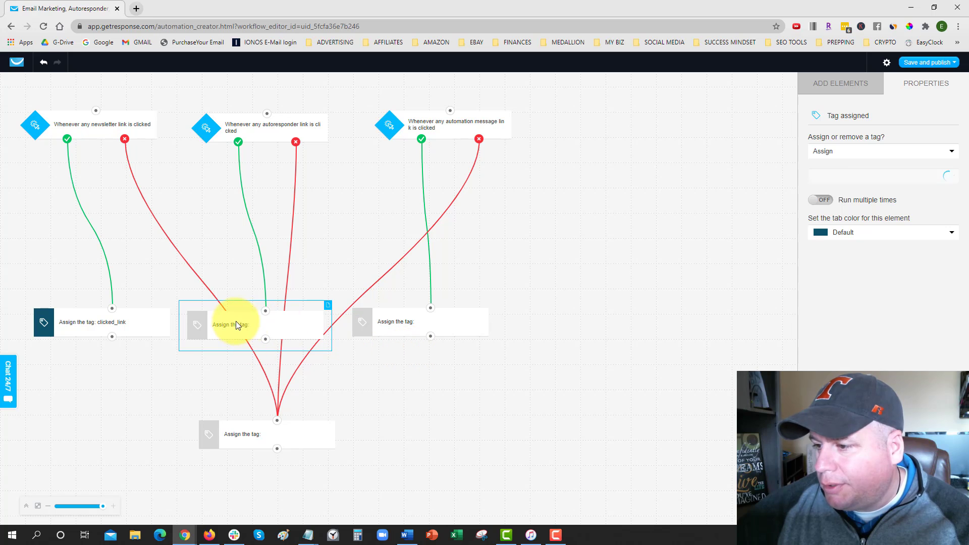
pyautogui.click(829, 177)
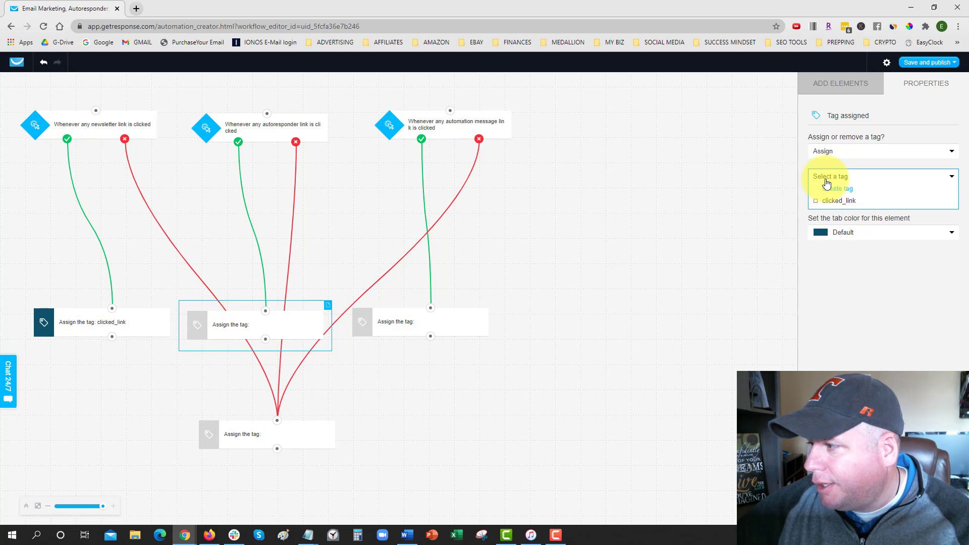
pyautogui.click(830, 201)
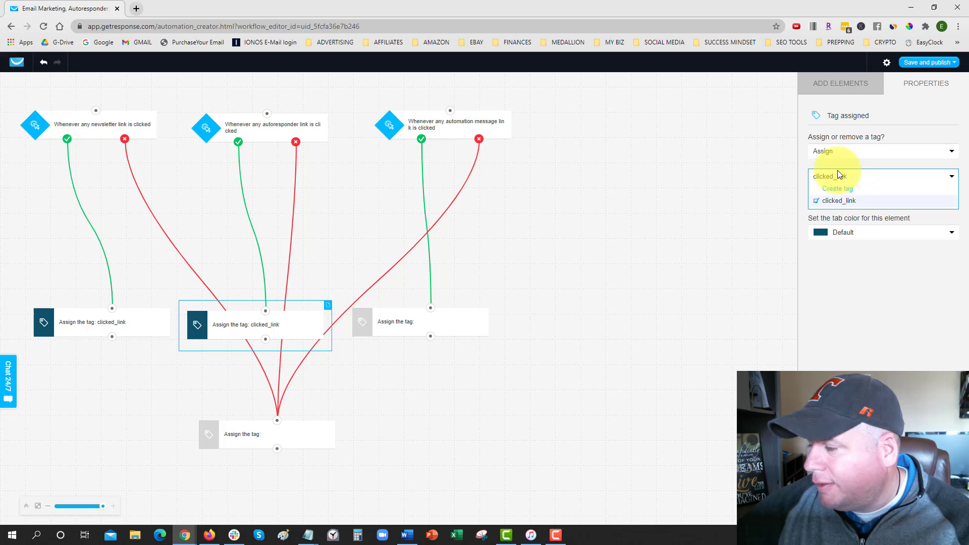
pyautogui.click(701, 236)
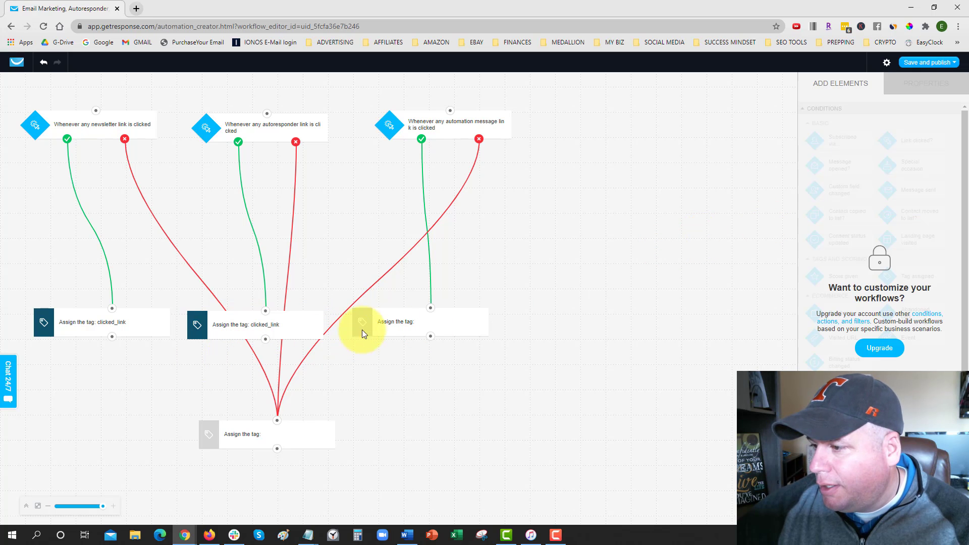
pyautogui.click(388, 326)
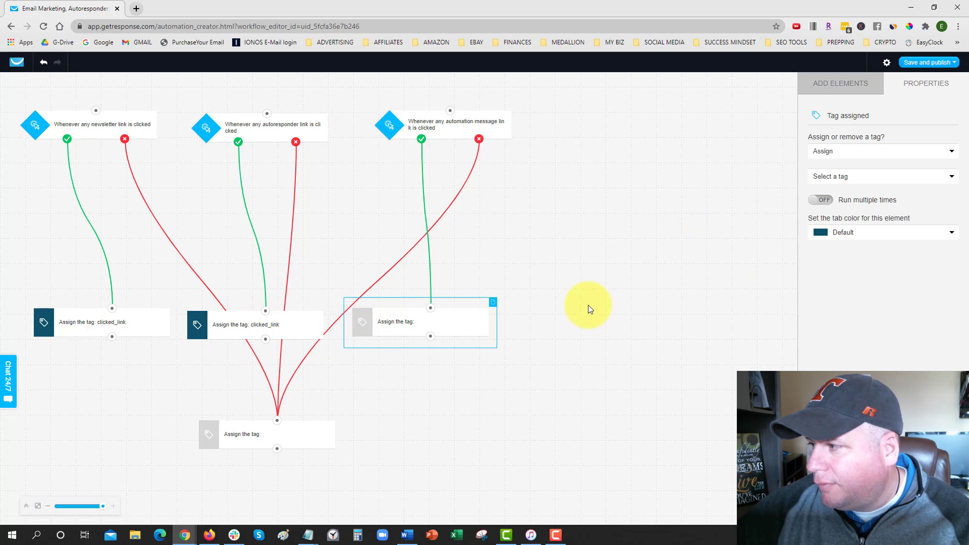
pyautogui.click(863, 177)
pyautogui.click(847, 202)
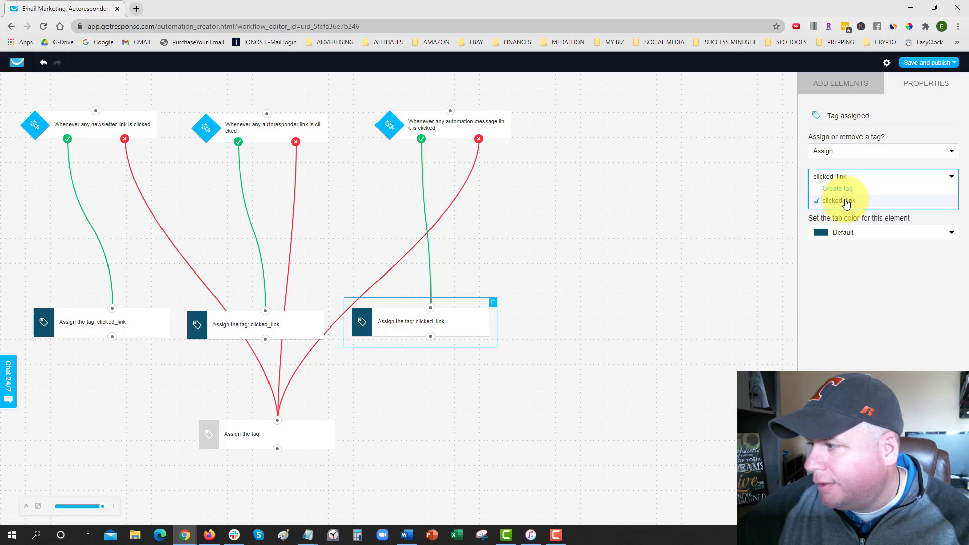
pyautogui.click(683, 217)
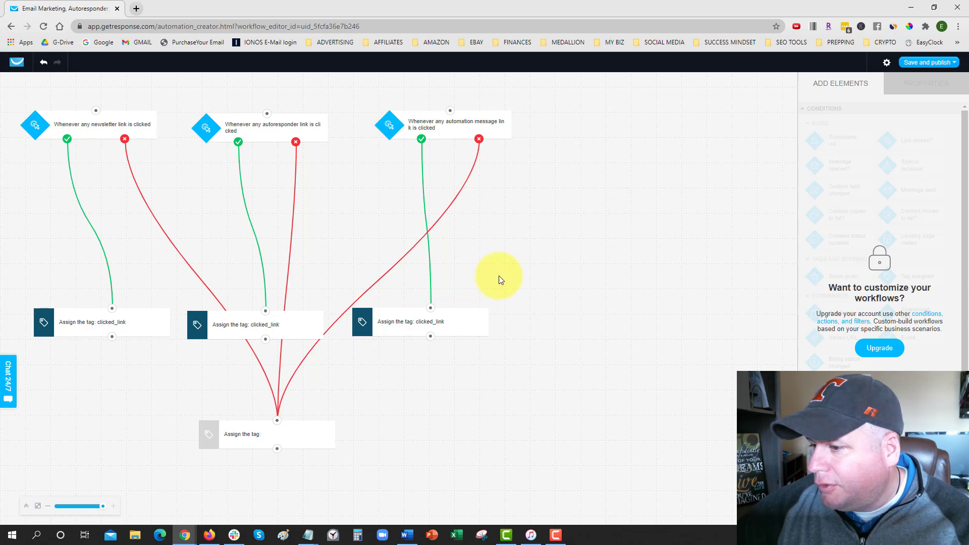
# Create the didnt_click_link tag and assign it in the bottom tag step shared by the no-branches
pyautogui.click(244, 437)
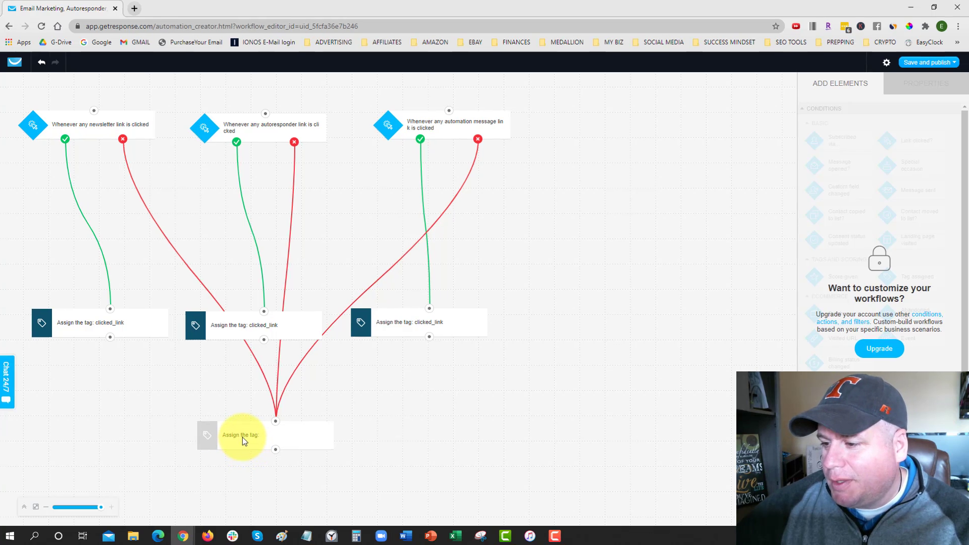
pyautogui.click(740, 195)
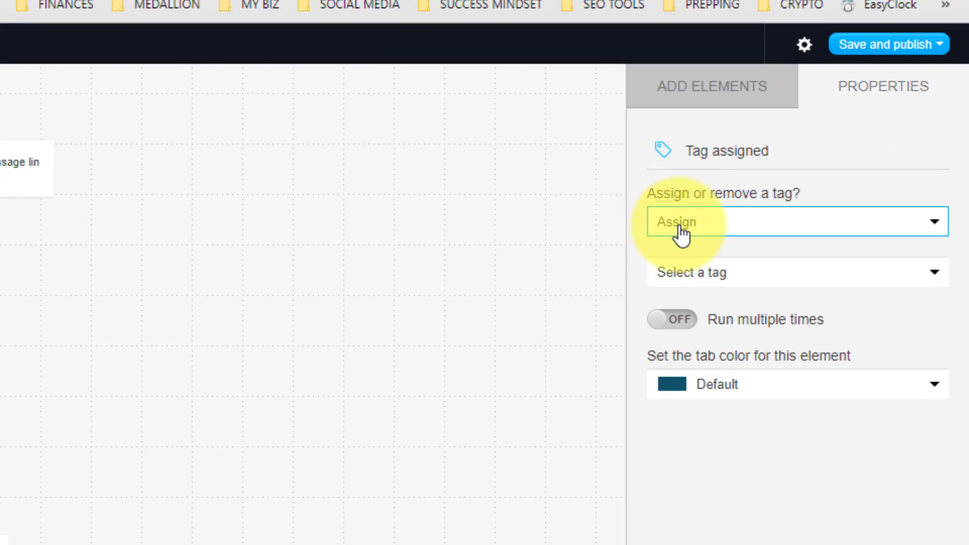
pyautogui.click(689, 275)
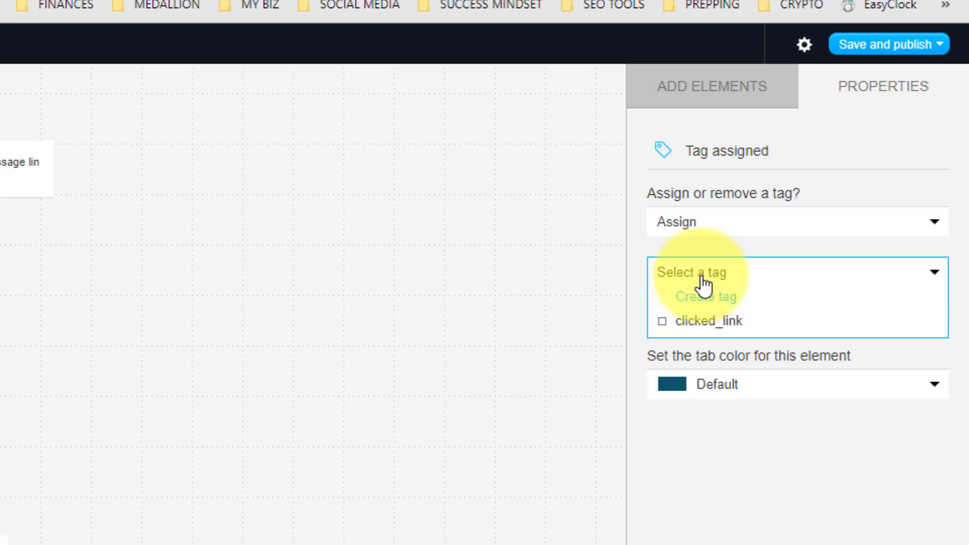
pyautogui.click(727, 302)
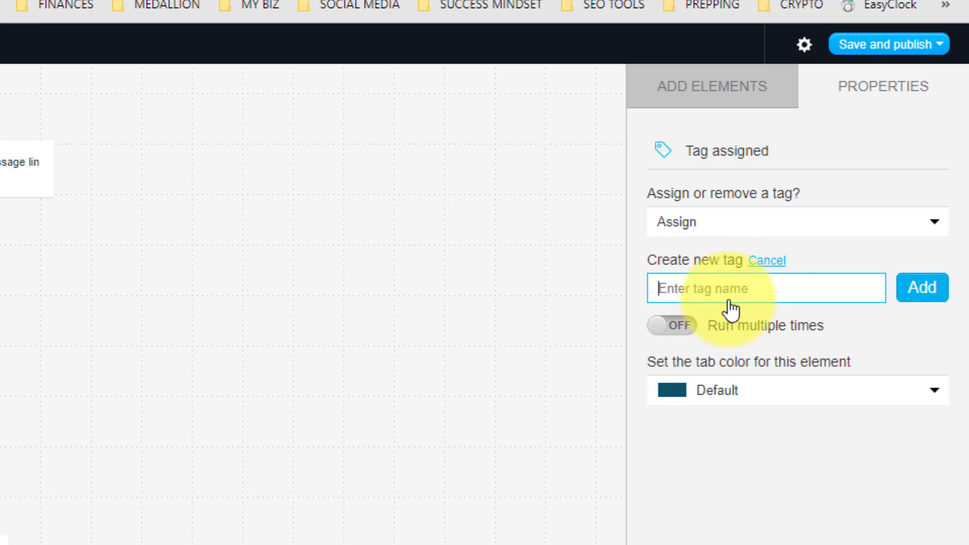
pyautogui.write('didnt_click_link')
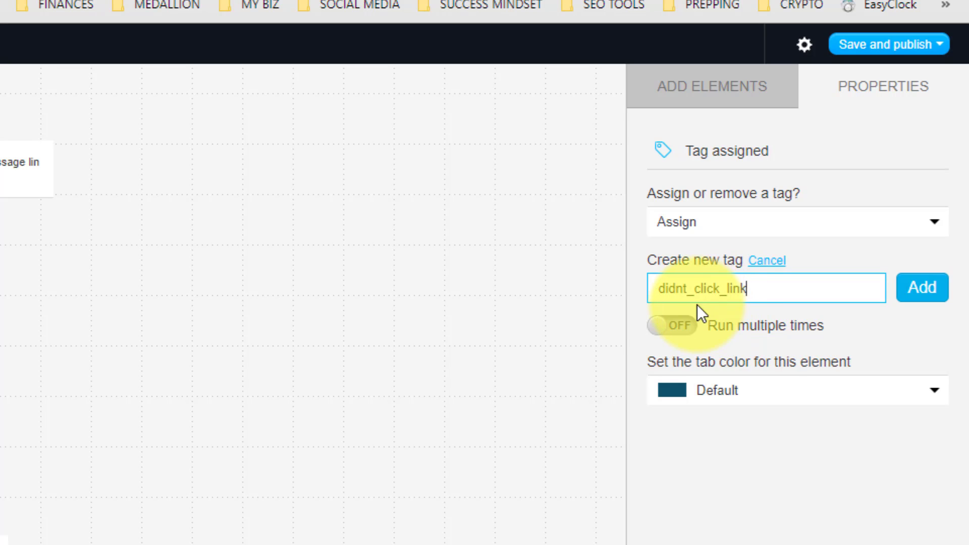
pyautogui.click(919, 291)
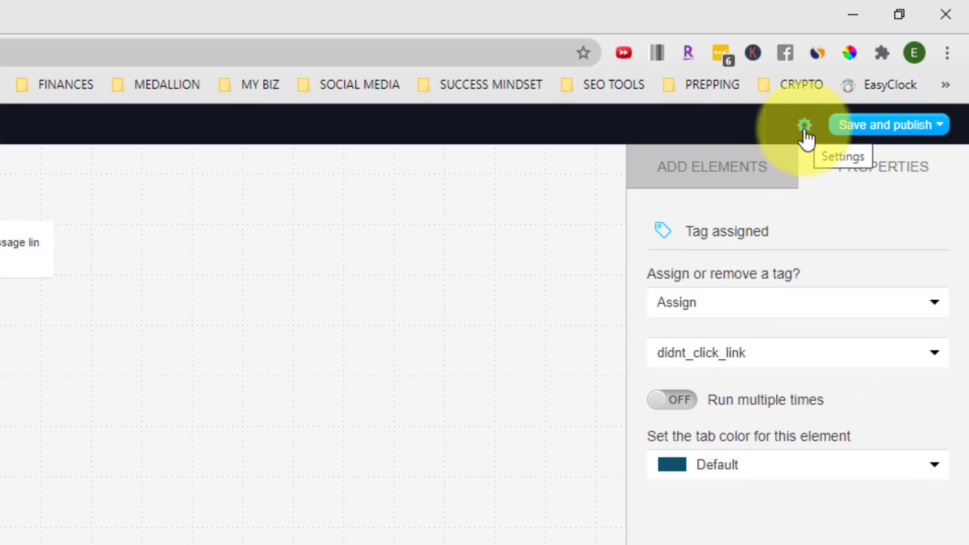
# Rename the workflow 'Clicked Link in Emails' and set it to start immediately
pyautogui.click(803, 128)
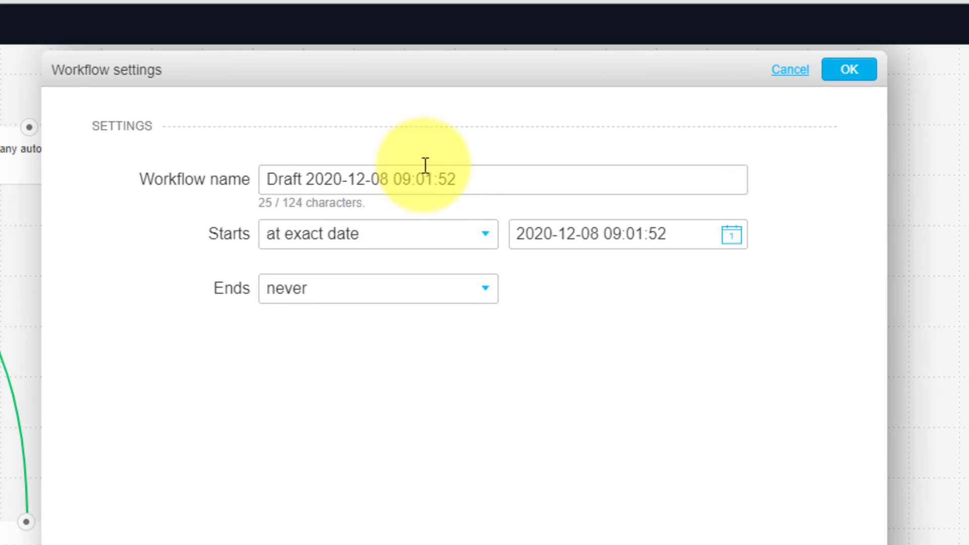
pyautogui.moveTo(459, 179); pyautogui.dragTo(240, 177)
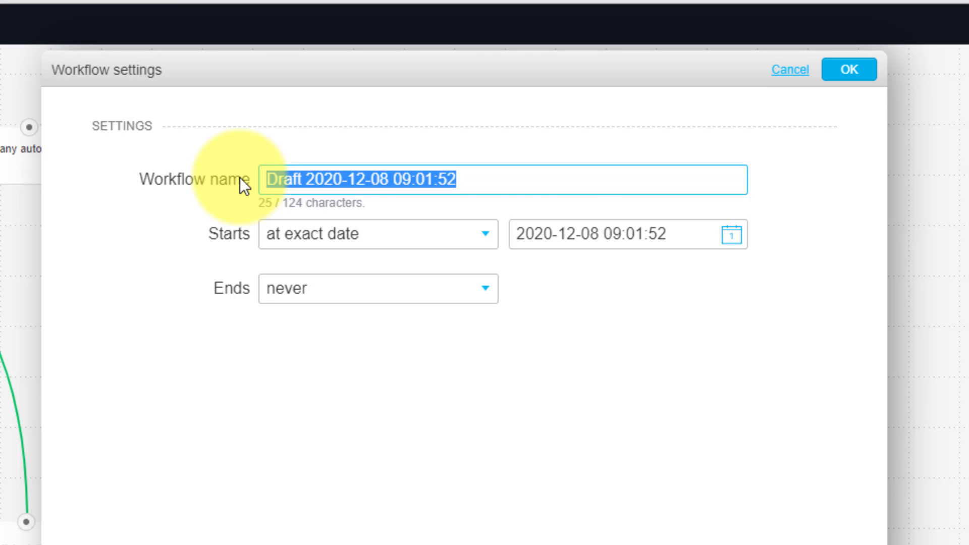
pyautogui.write('Clicked')
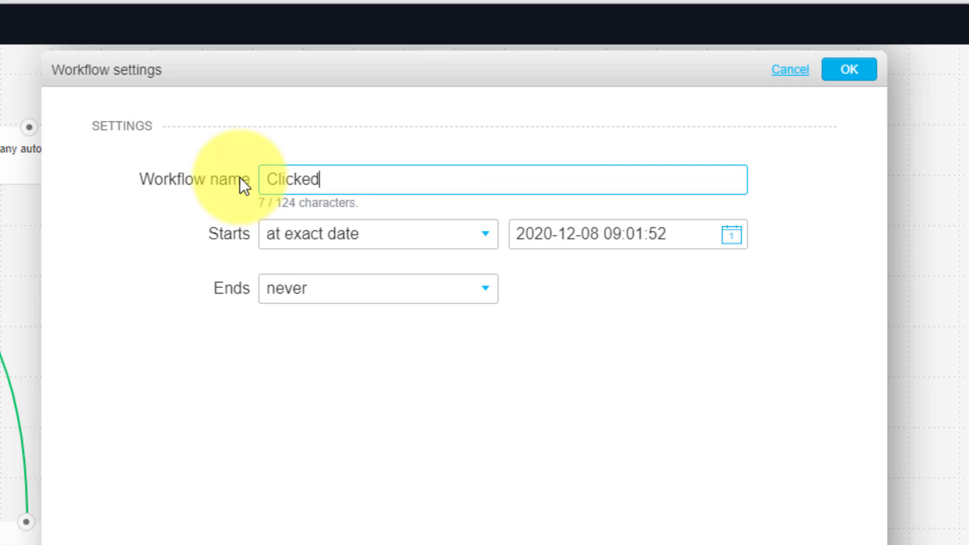
pyautogui.write(' Link')
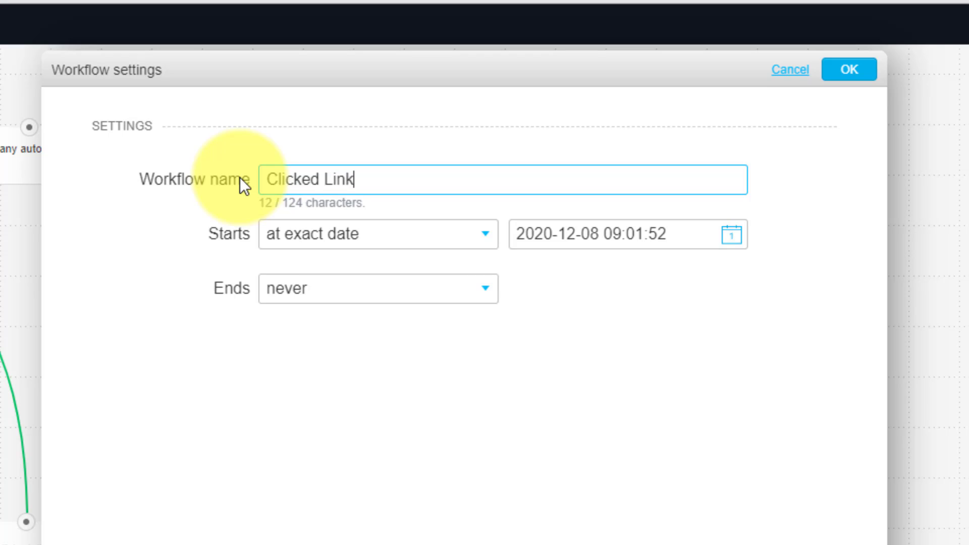
pyautogui.write(' in Emails')
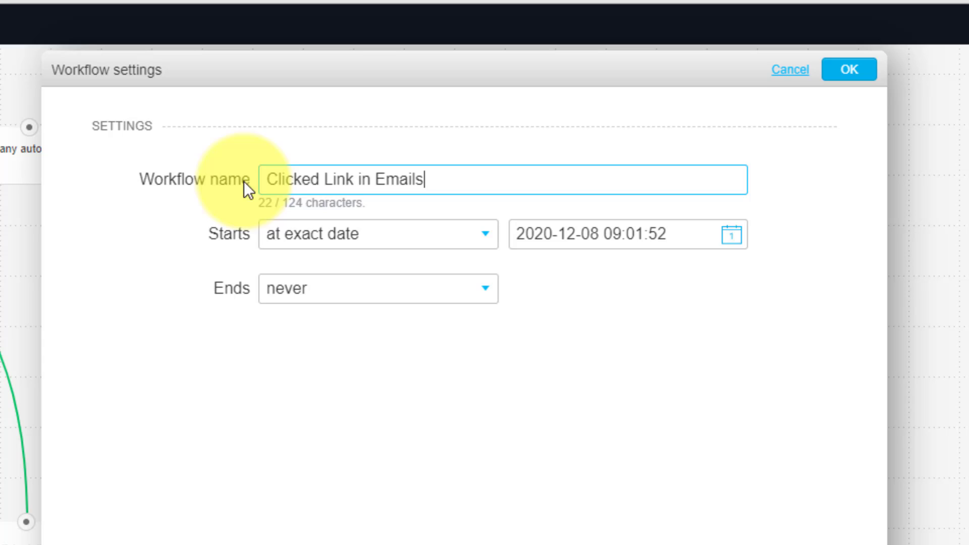
pyautogui.click(398, 241)
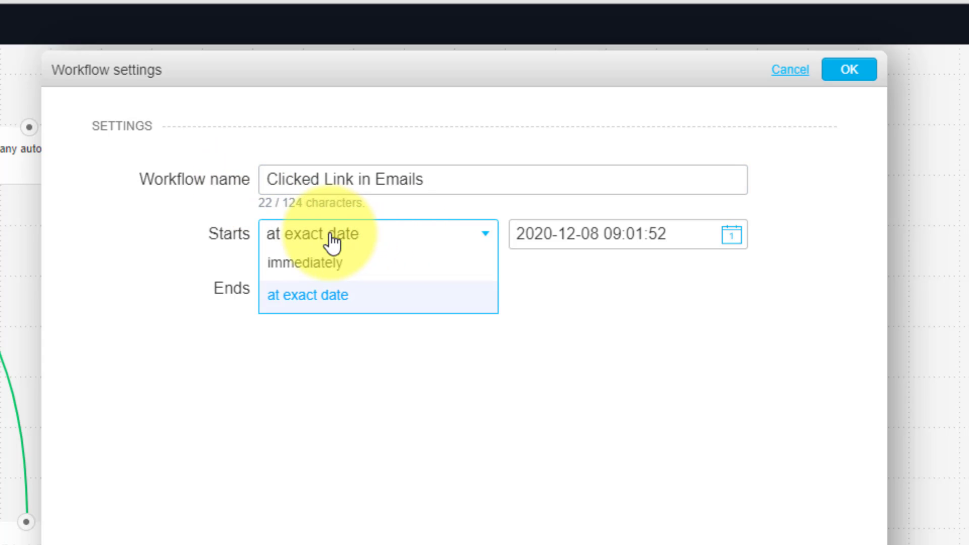
pyautogui.click(308, 263)
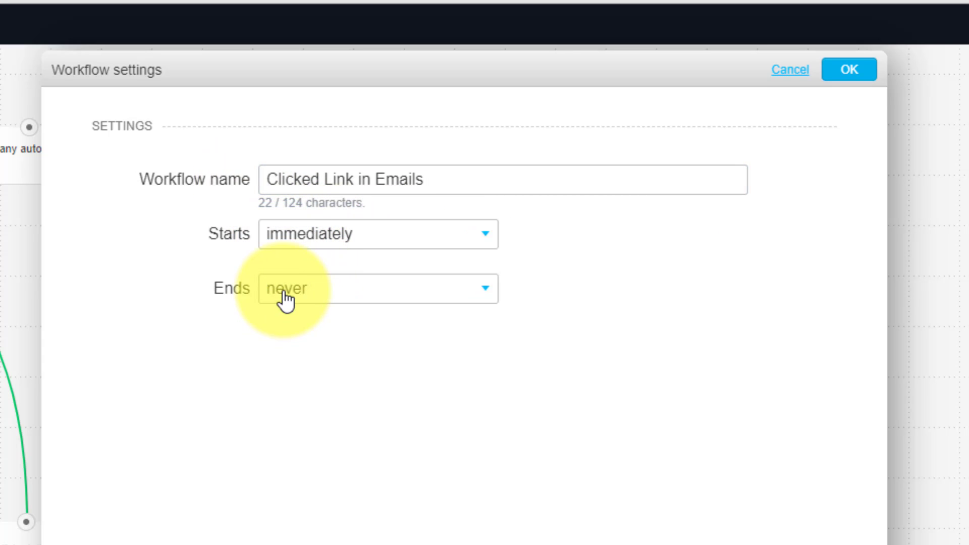
pyautogui.click(850, 69)
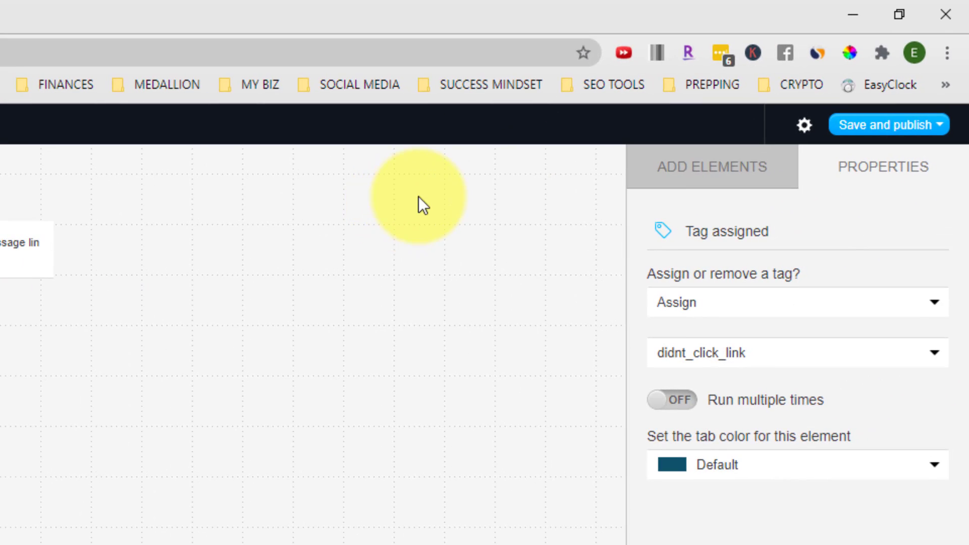
# Save and publish the workflow, then go to the list of all workflows
pyautogui.click(881, 130)
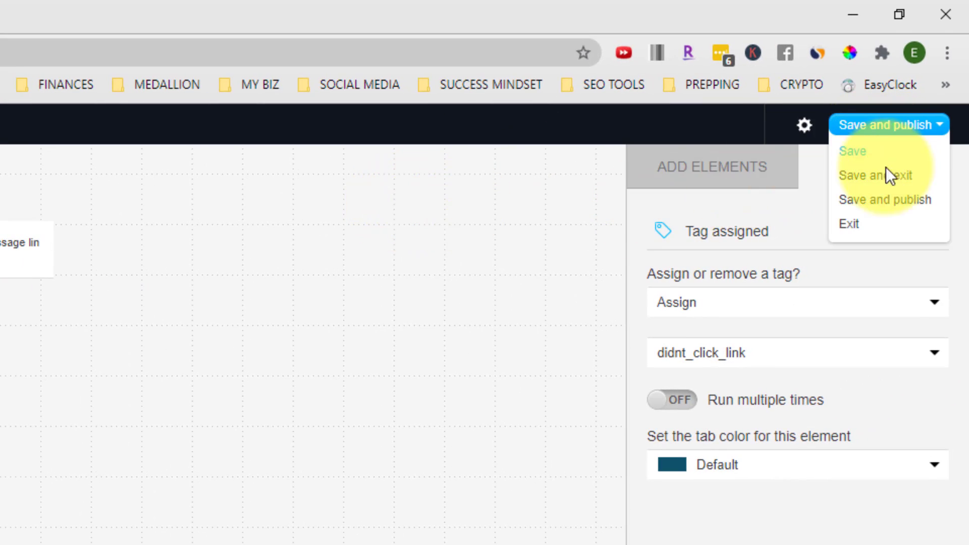
pyautogui.click(894, 202)
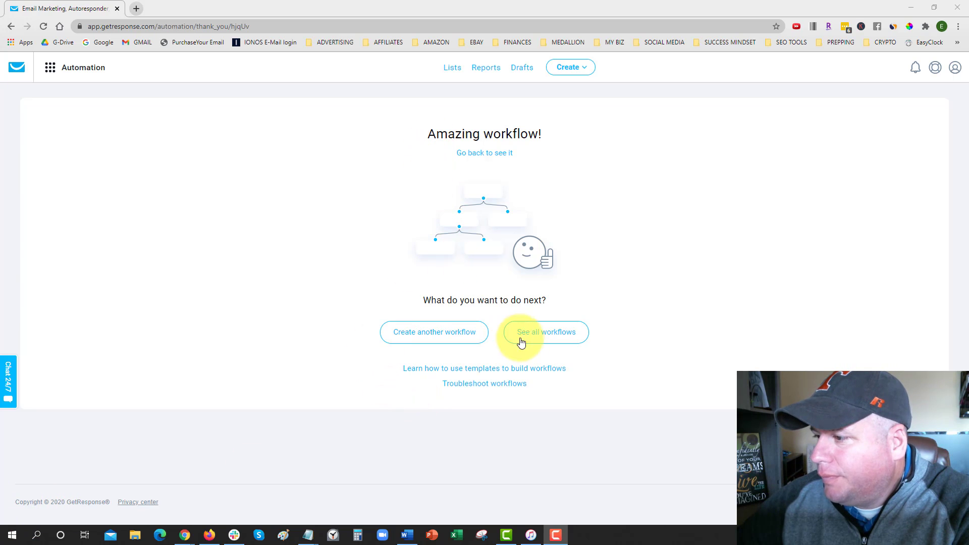
pyautogui.click(547, 335)
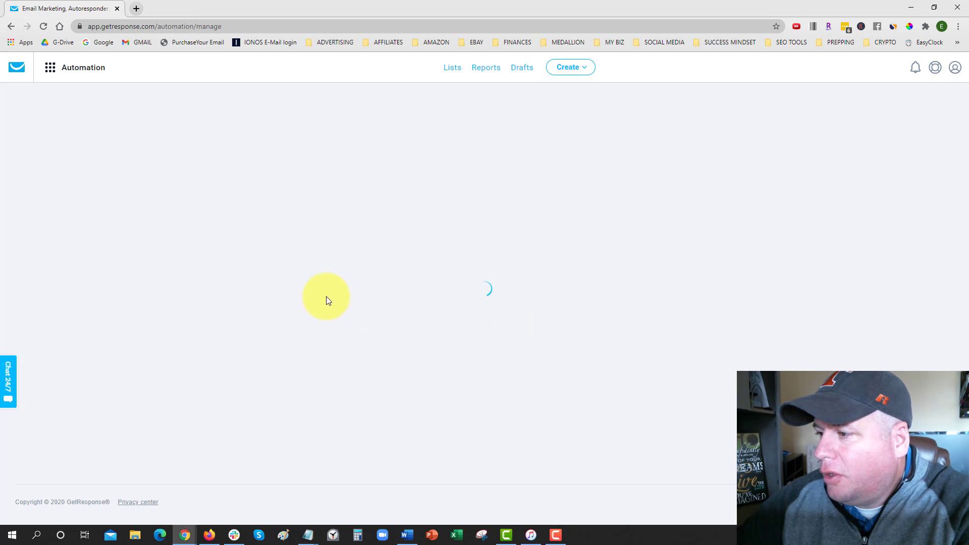